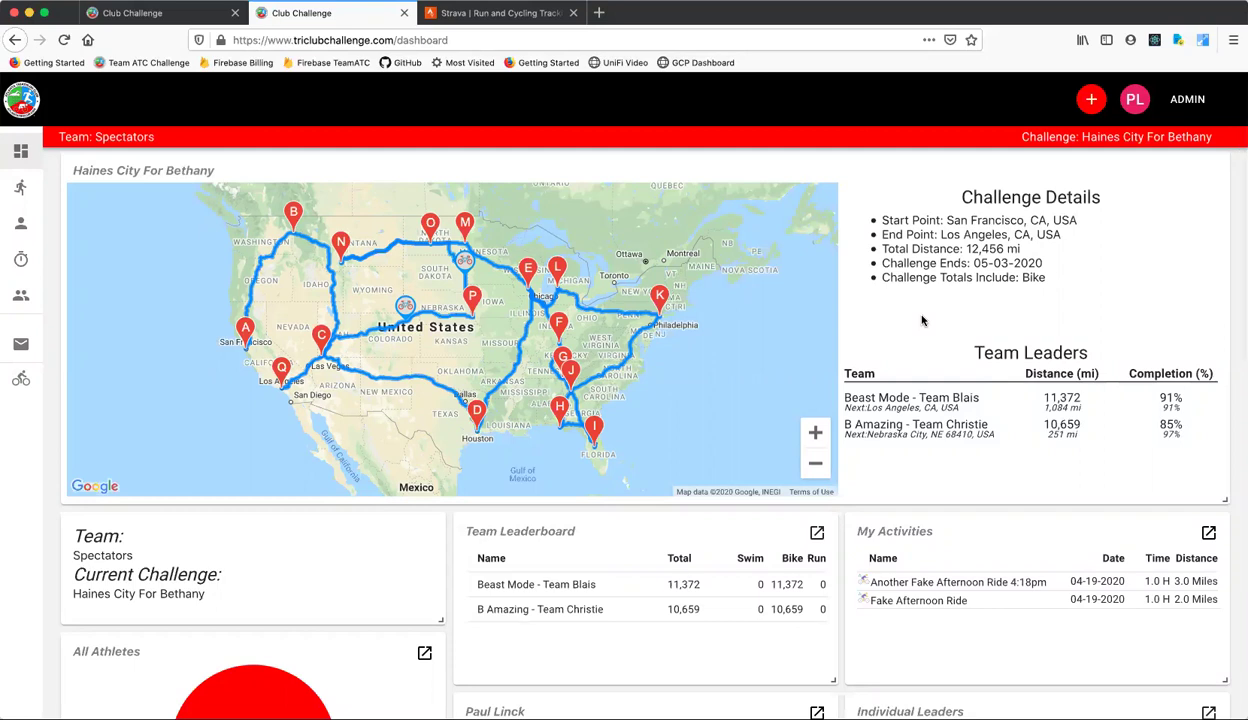
scroll(922, 320, "up", 1)
scroll(922, 320, "up", 1)
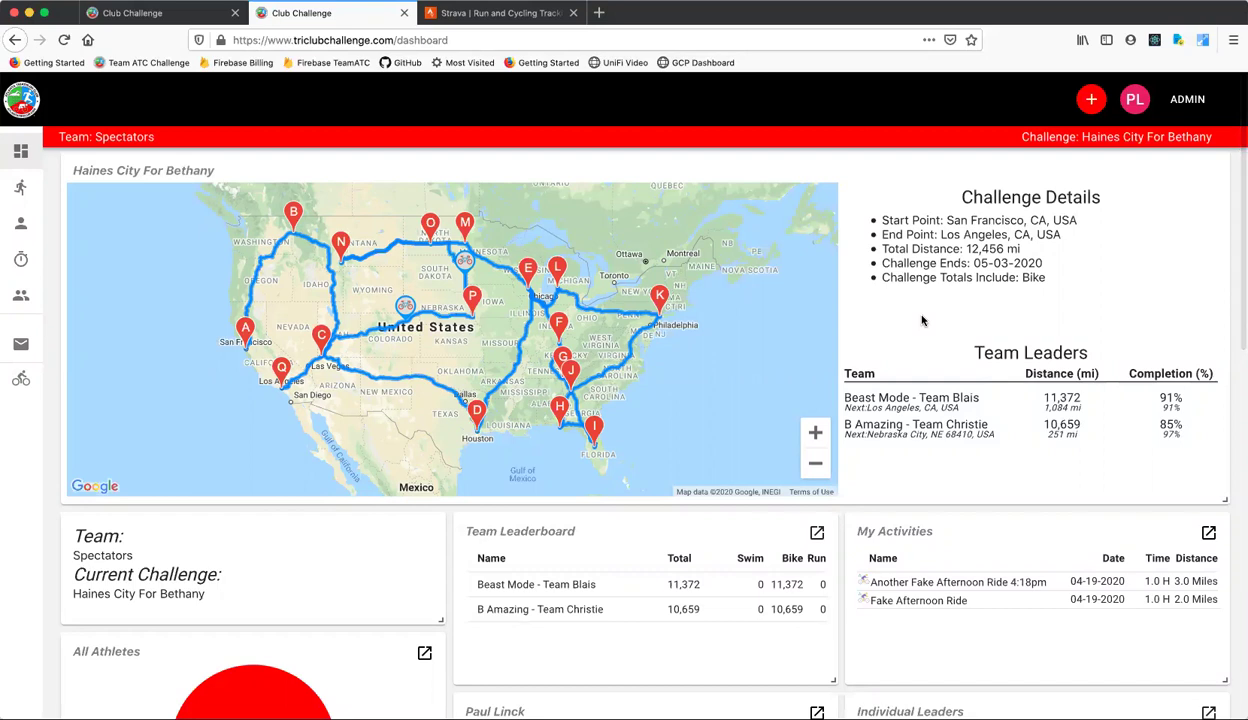
scroll(922, 320, "up", 1)
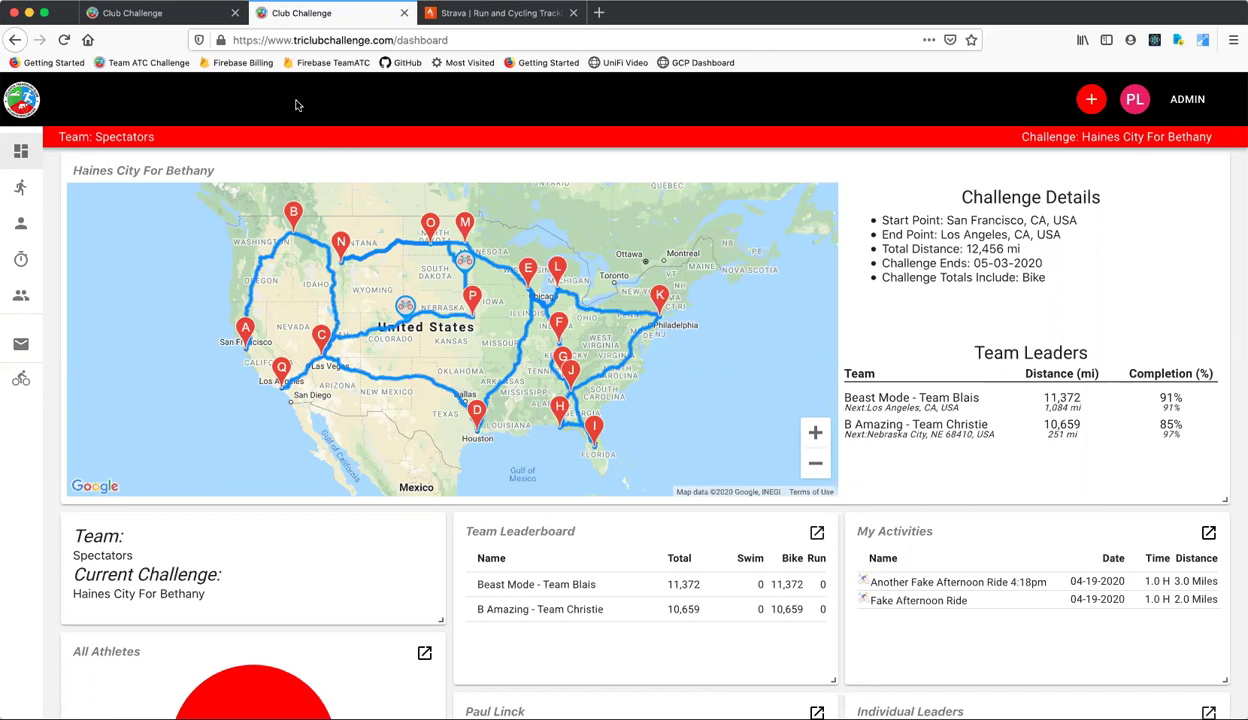
left_click(306, 40)
left_click_drag(267, 40, 394, 40)
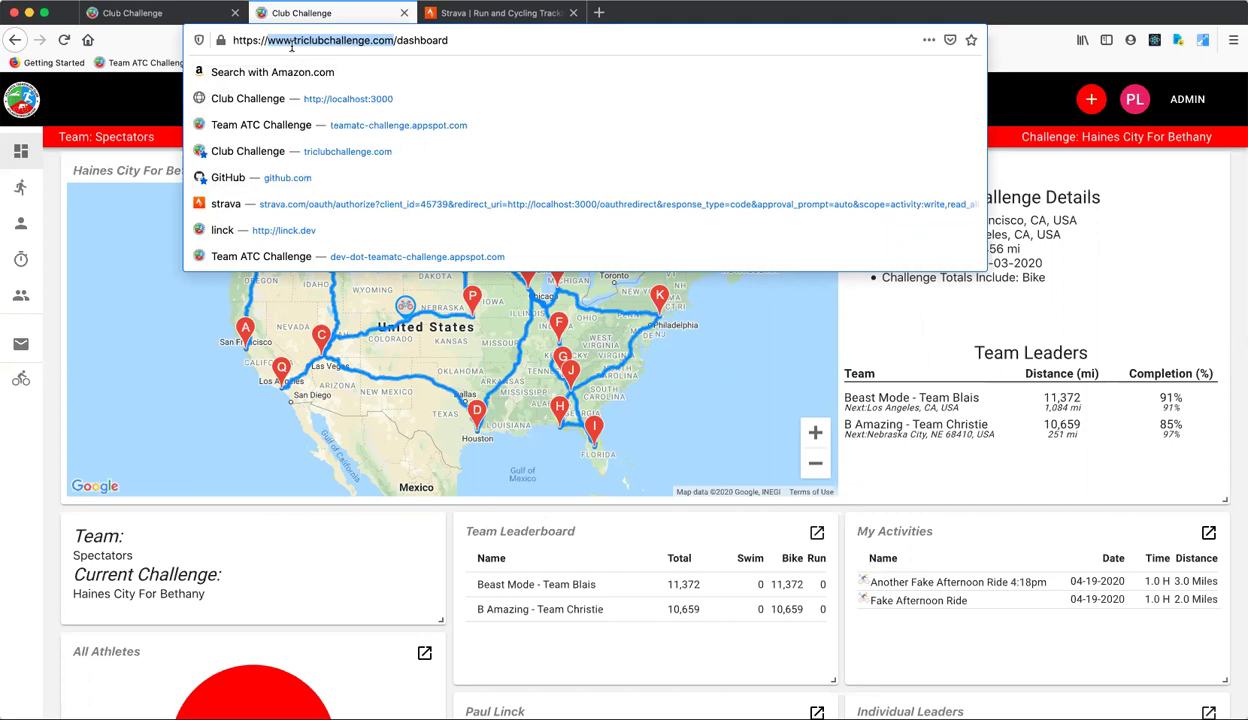
left_click(811, 651)
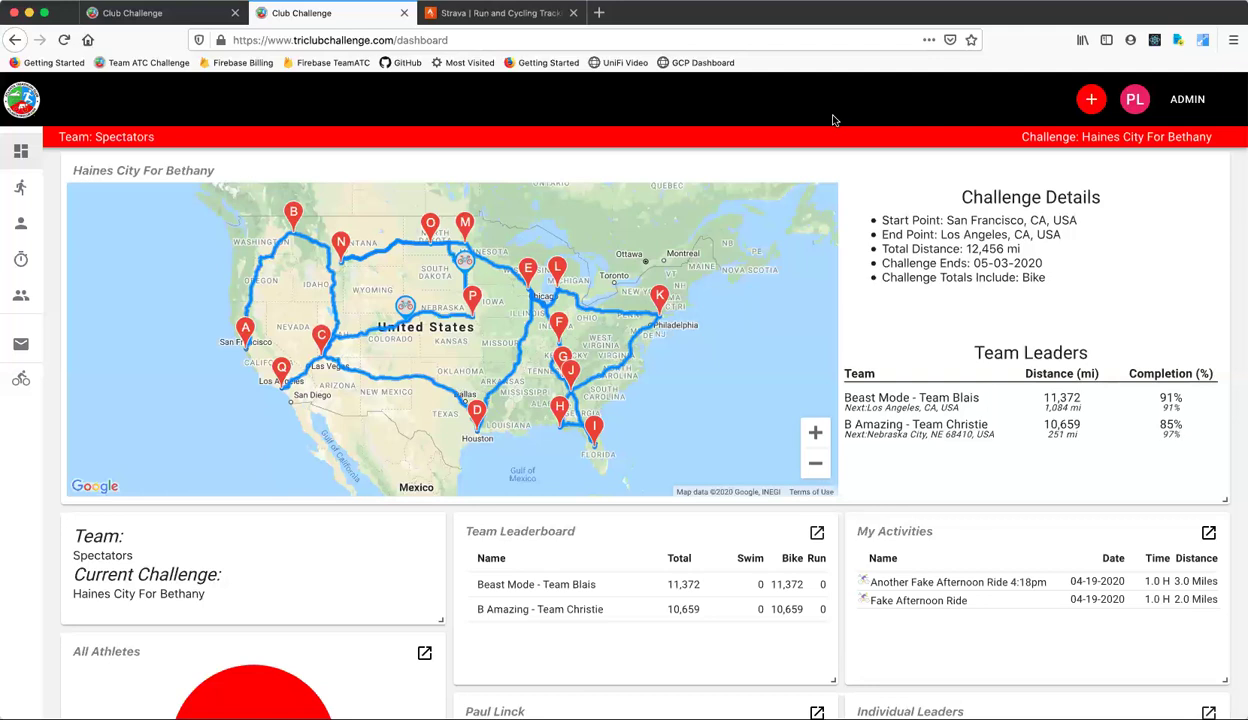
double_click(284, 40)
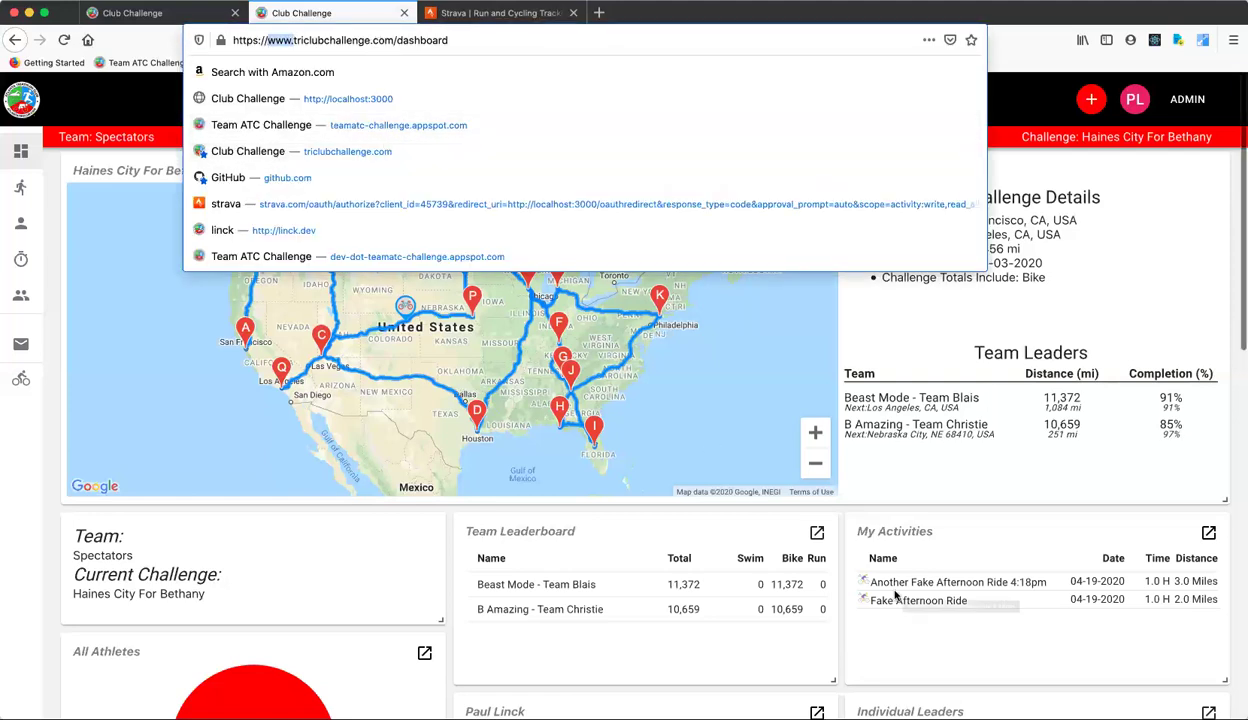
left_click(910, 484)
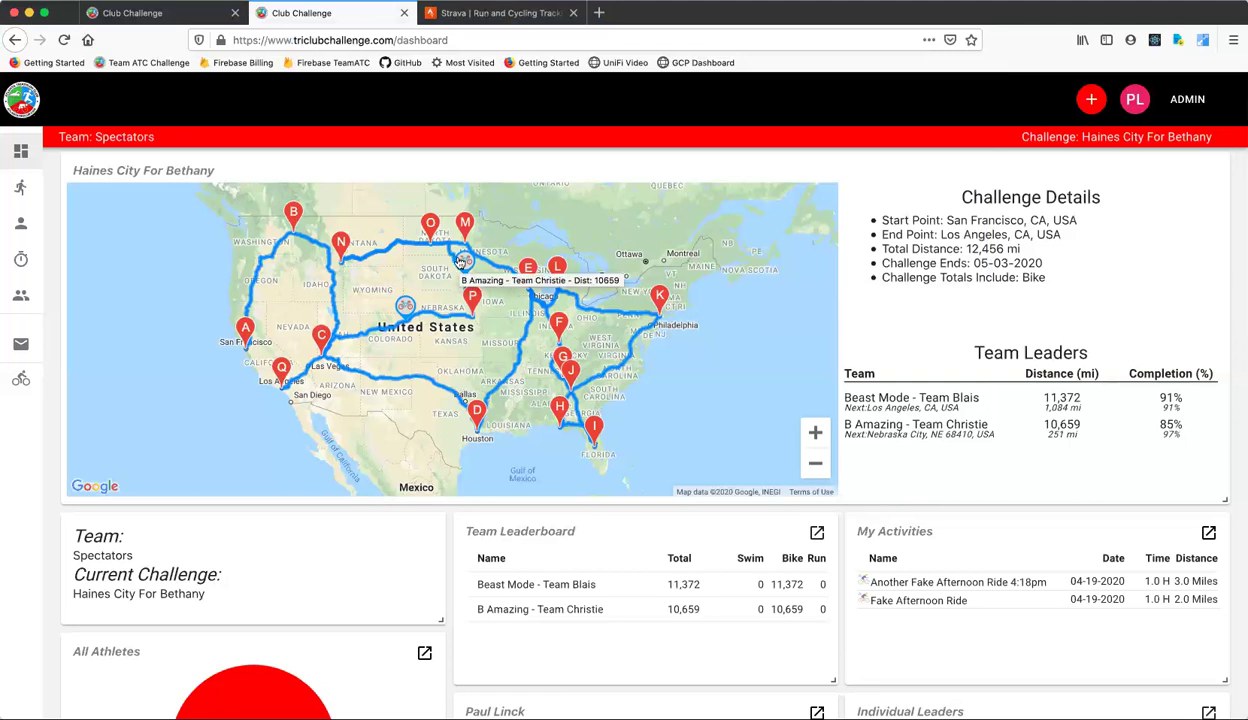
Connect the club challenge account with Strava, logging in to Strava and authorizing TriClubChallenge to view public profile and private activity data
mouse_move(41, 383)
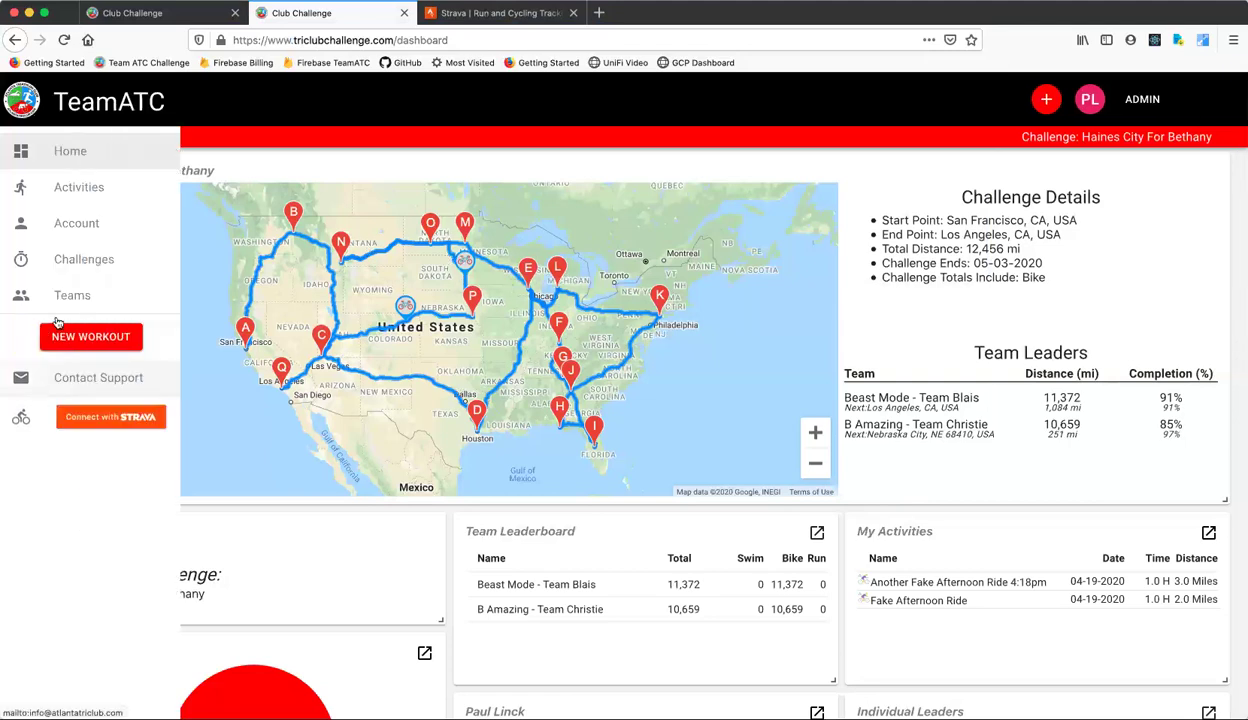
left_click(104, 421)
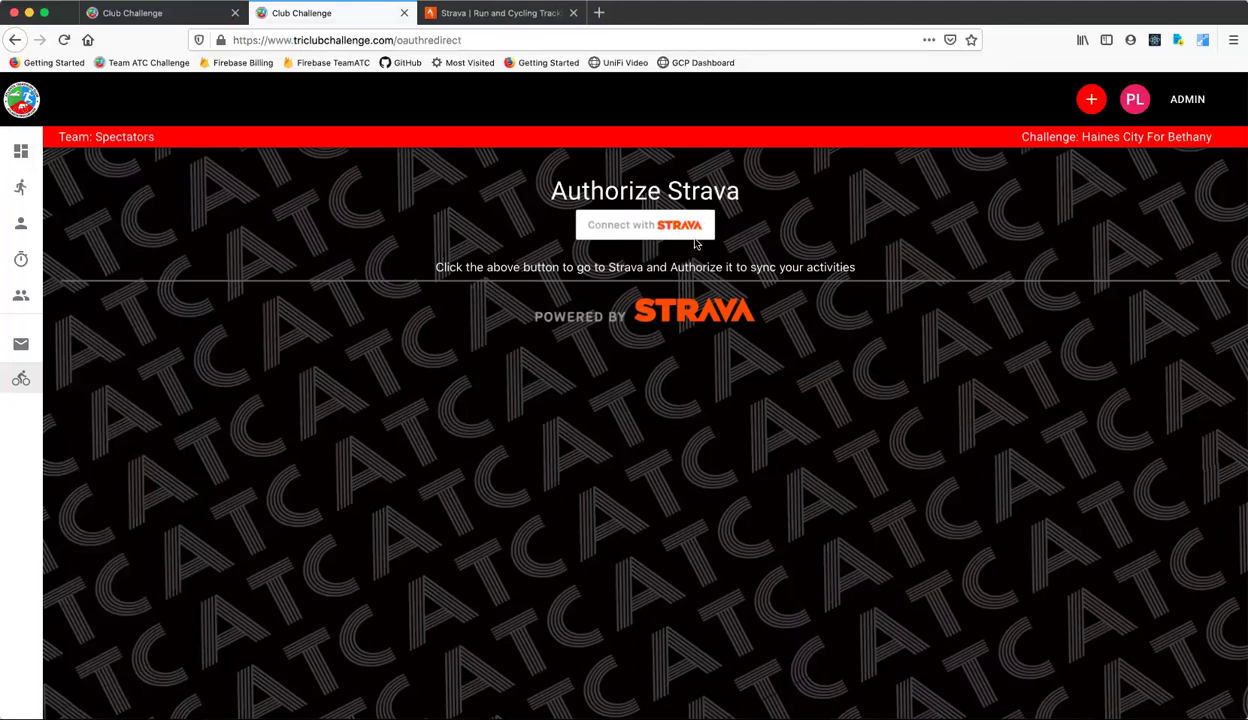
left_click(636, 233)
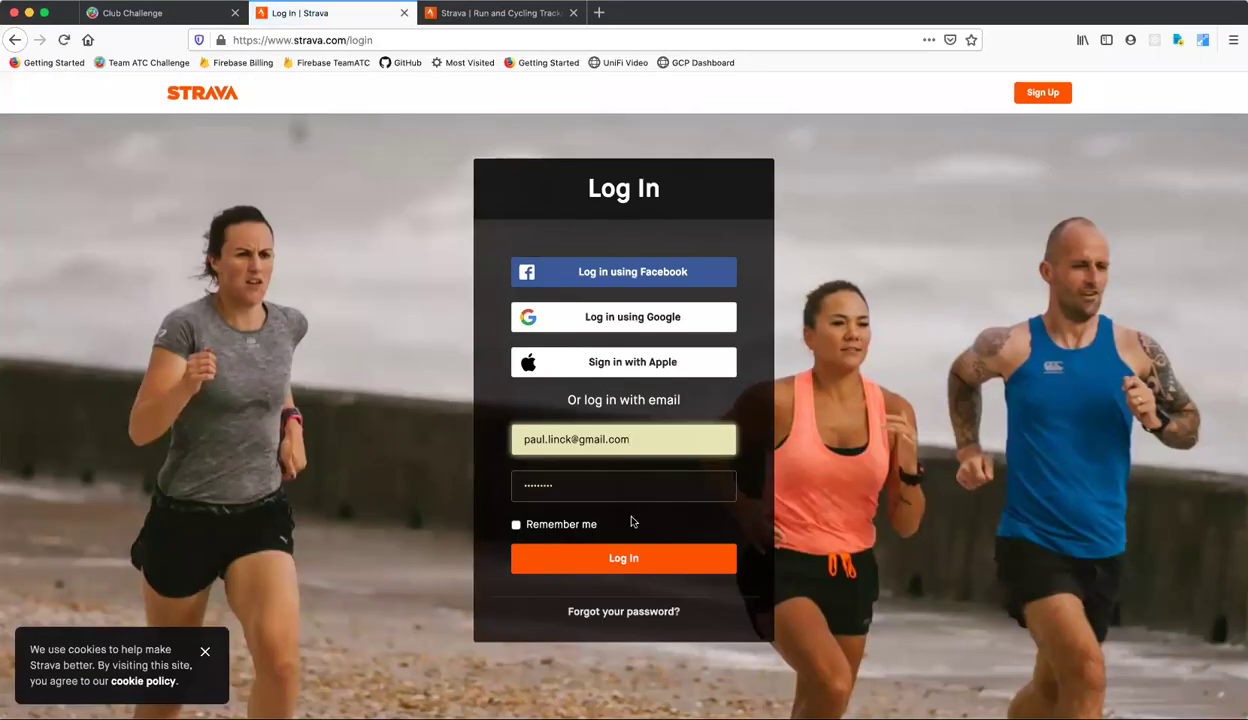
left_click(639, 568)
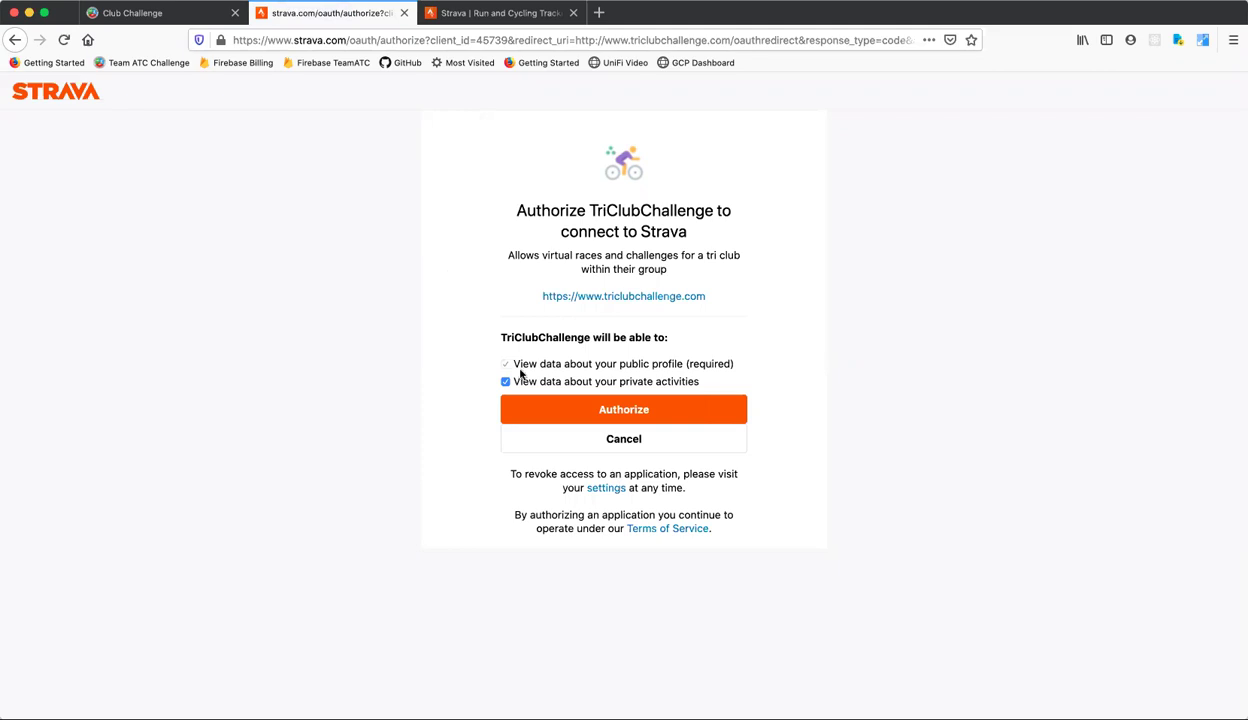
left_click(620, 411)
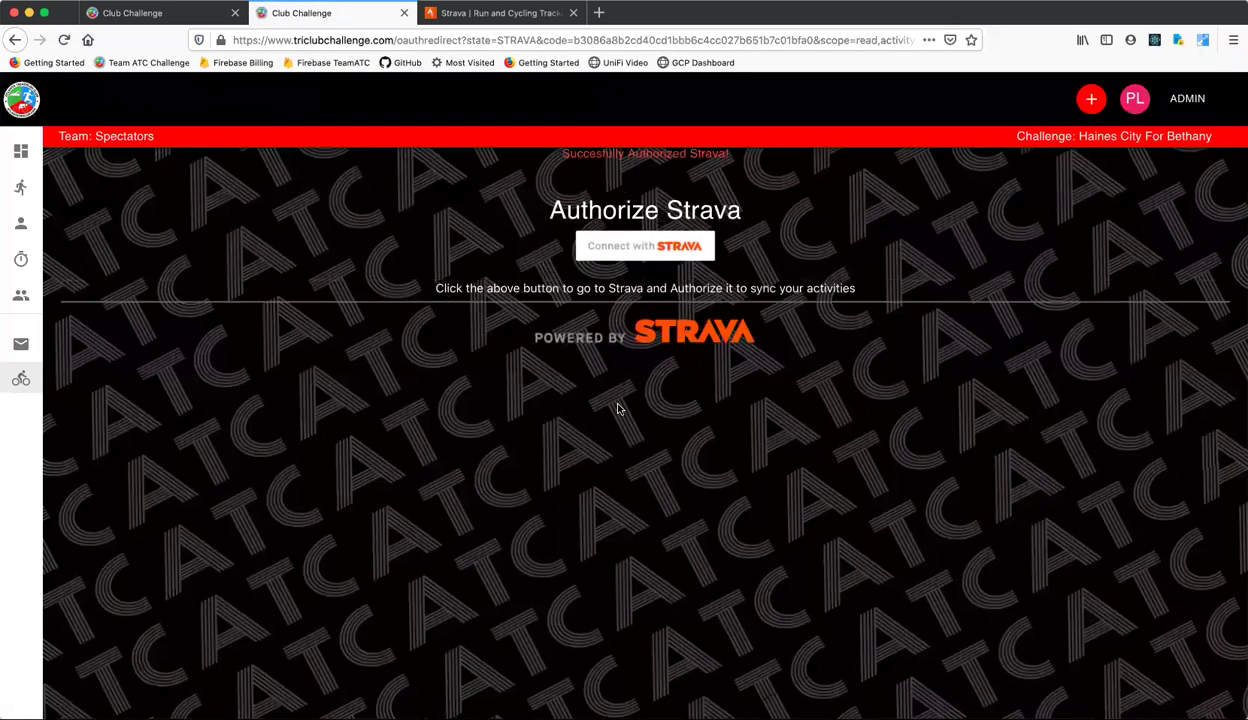
Check the Strava authorization message, and examine the Strava authorization status on the account's user profile page
left_click_drag(566, 155, 750, 158)
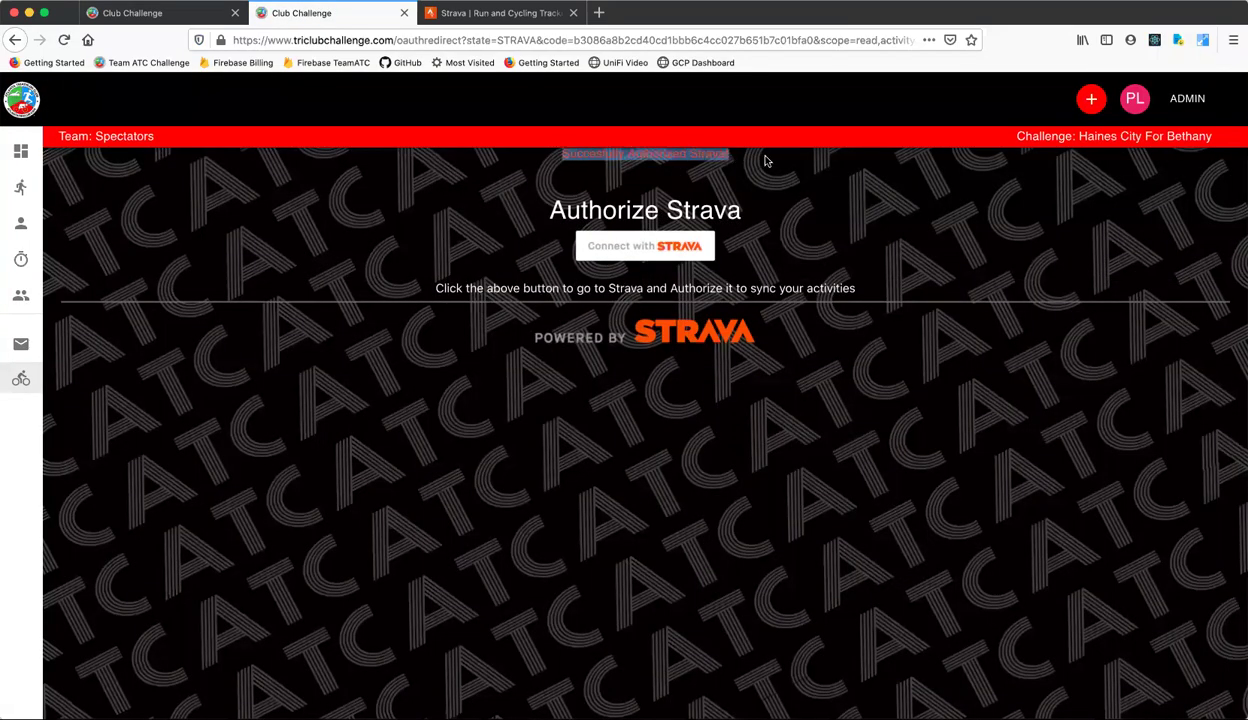
left_click(810, 230)
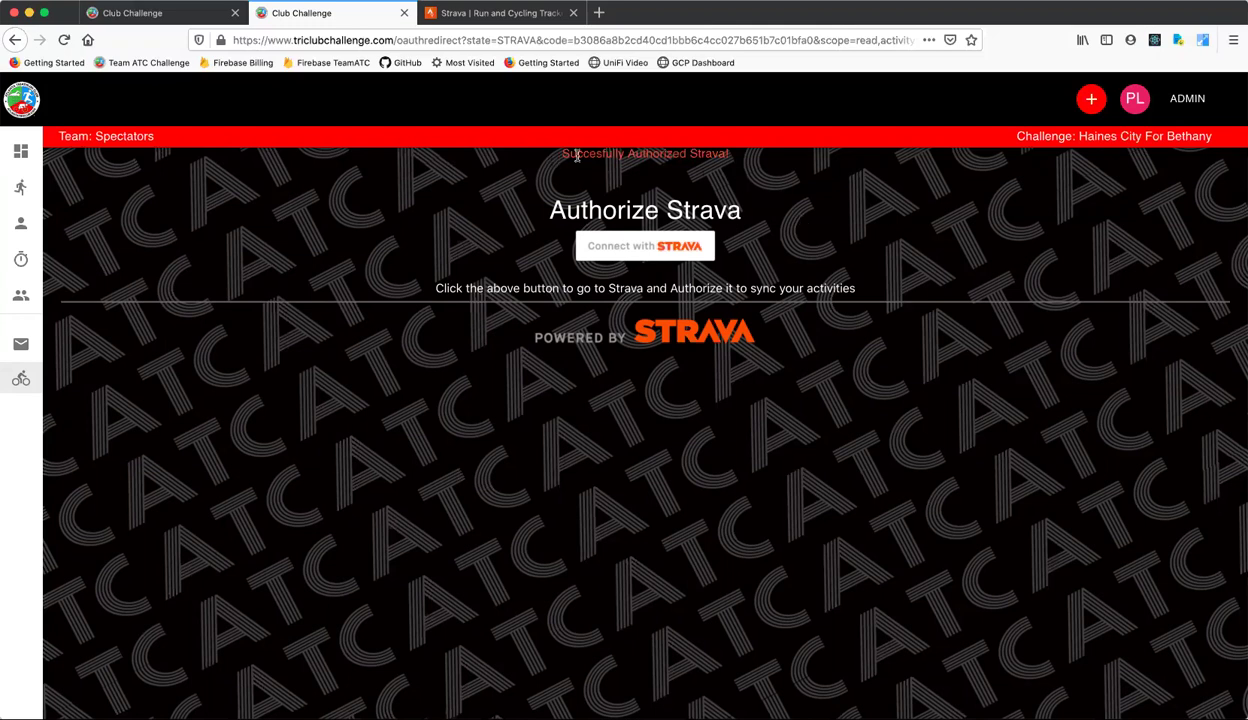
left_click_drag(556, 152, 790, 171)
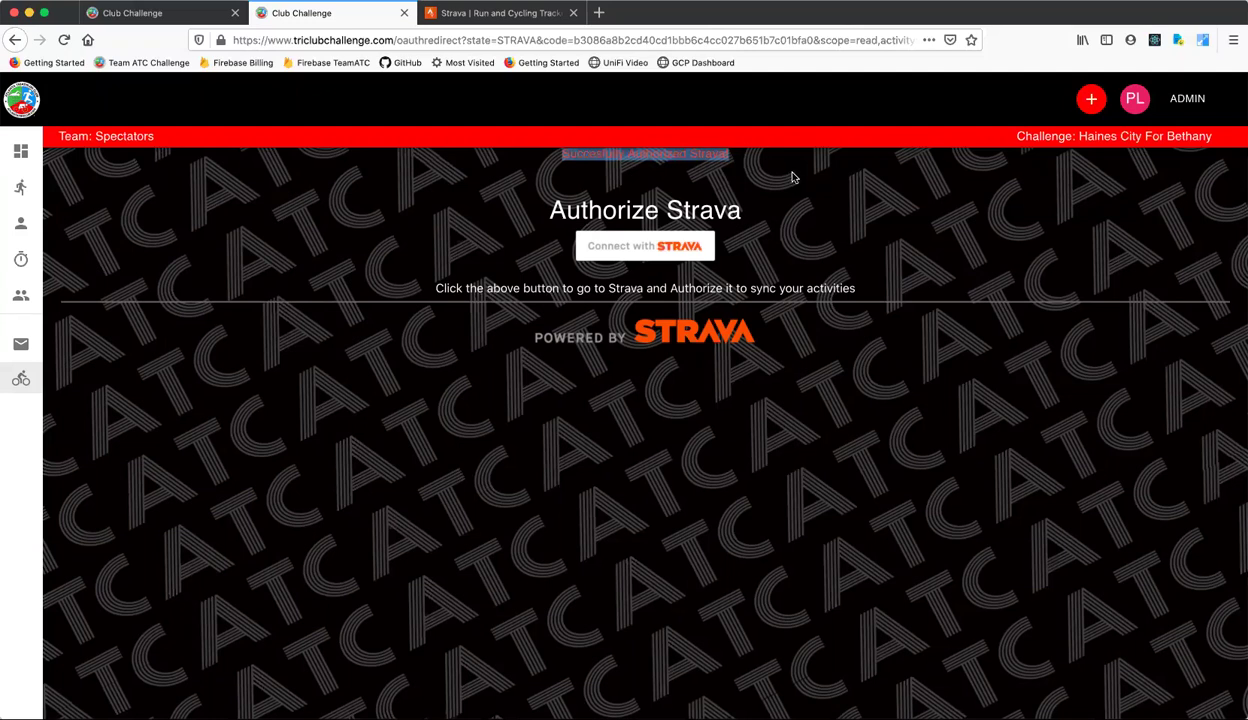
left_click(842, 236)
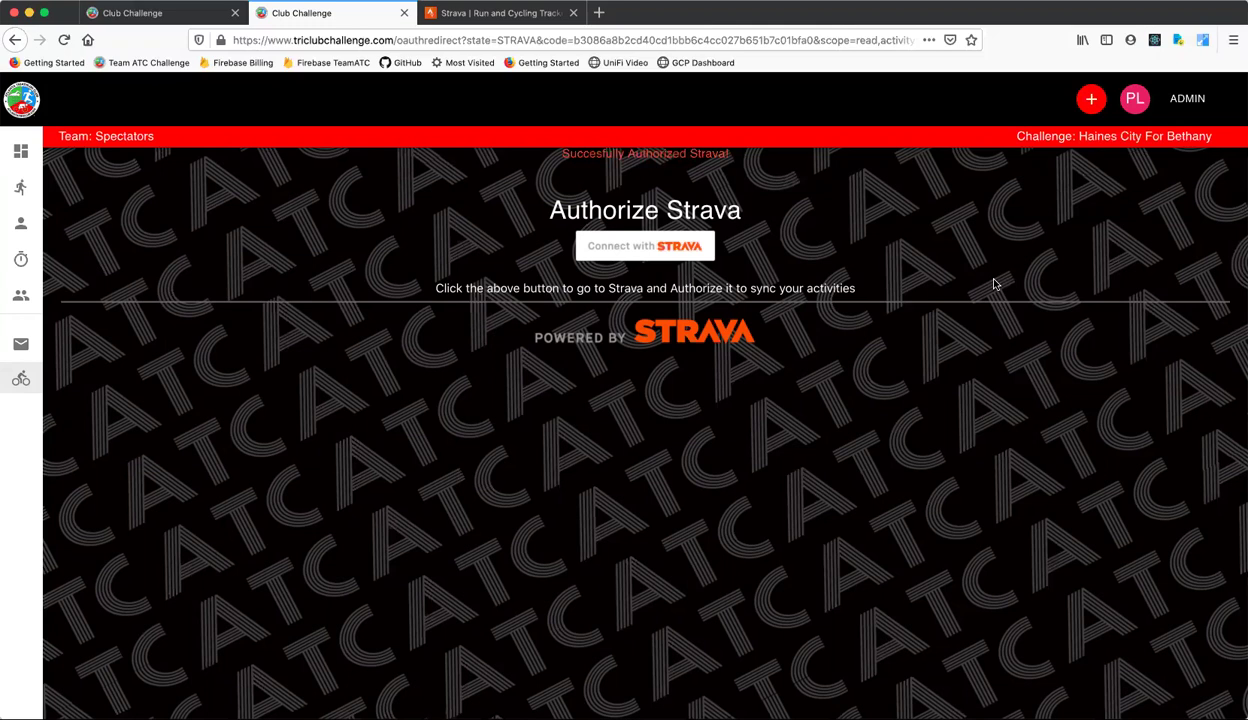
left_click(1133, 100)
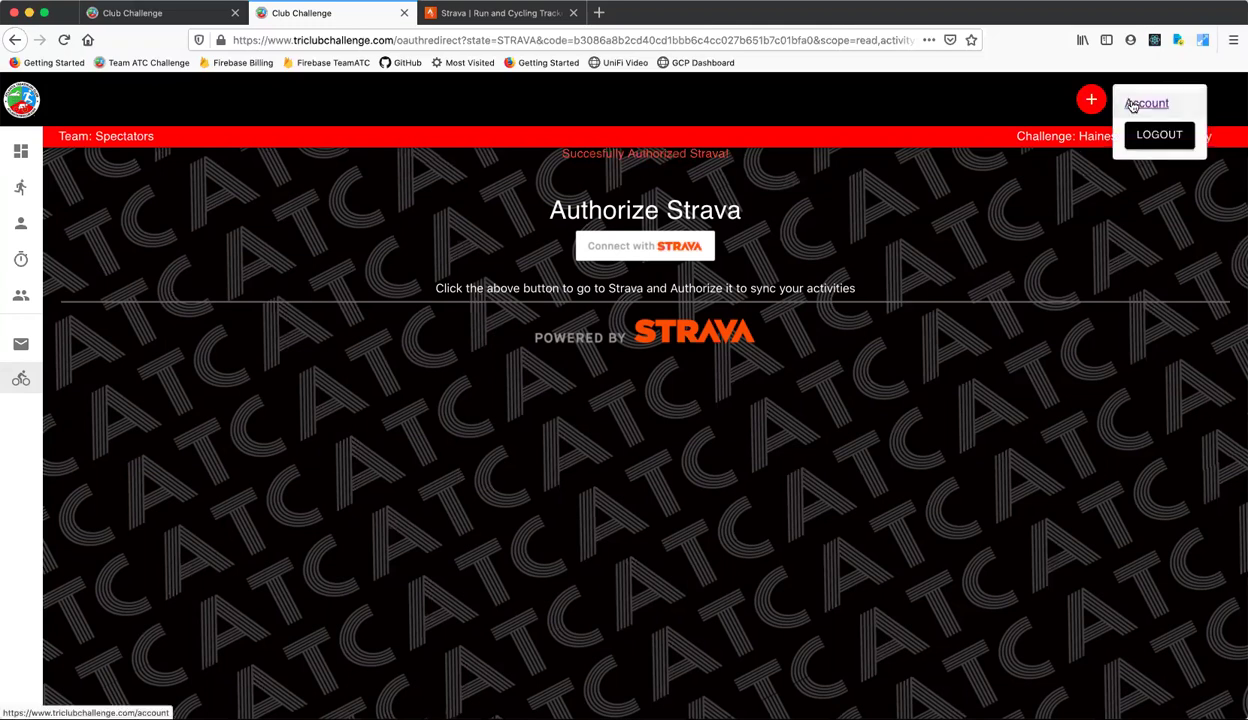
left_click(1132, 105)
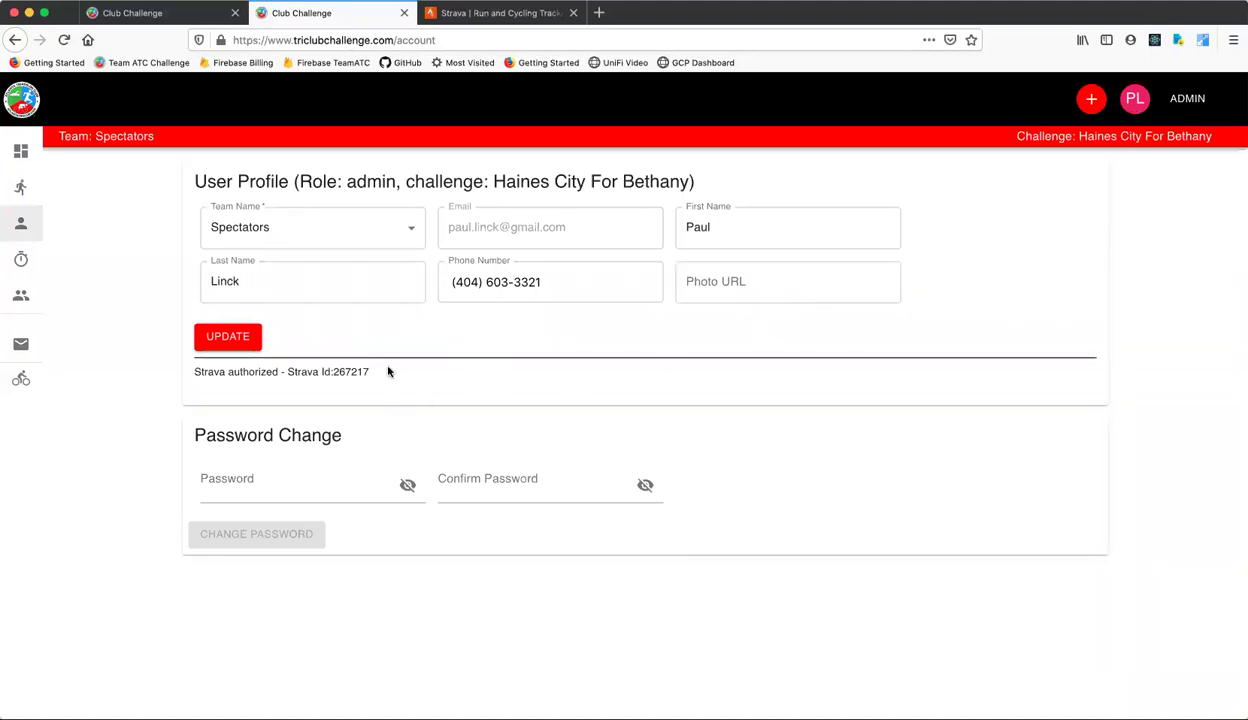
left_click_drag(385, 374, 195, 365)
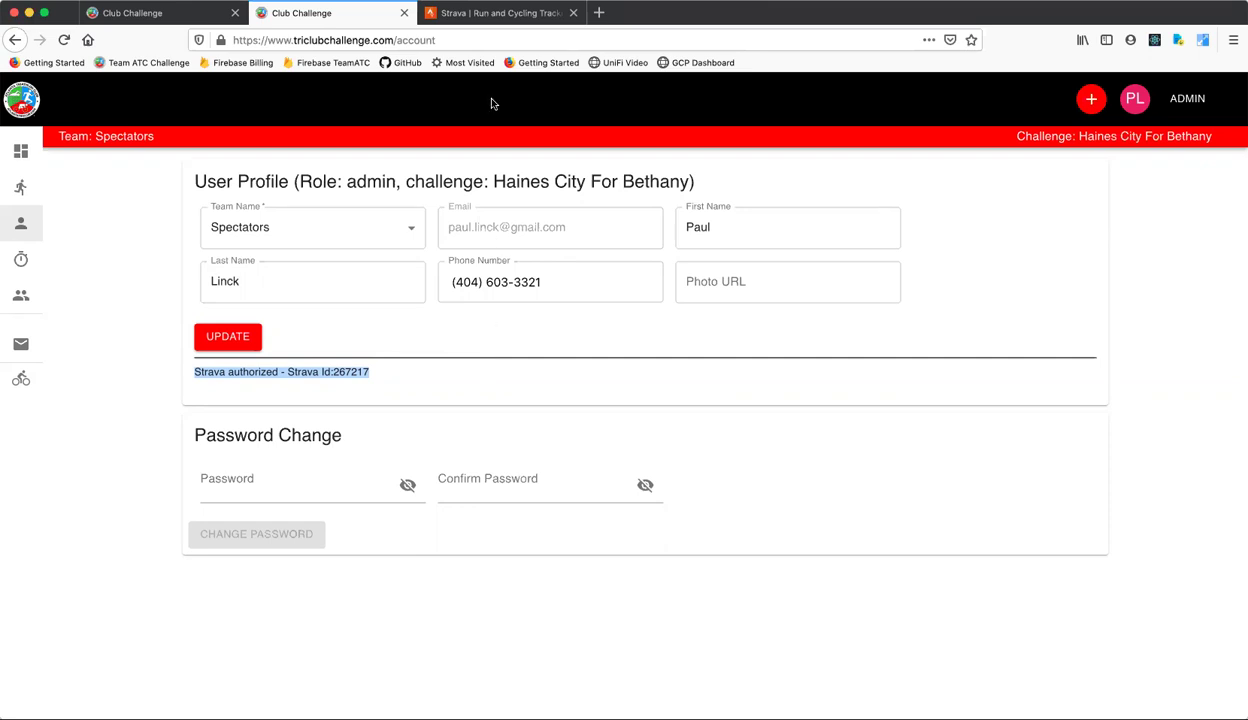
On the triclubchallengedev site, check the Strava status in the test user's profile and view the Authorize Strava page from there
left_click(498, 14)
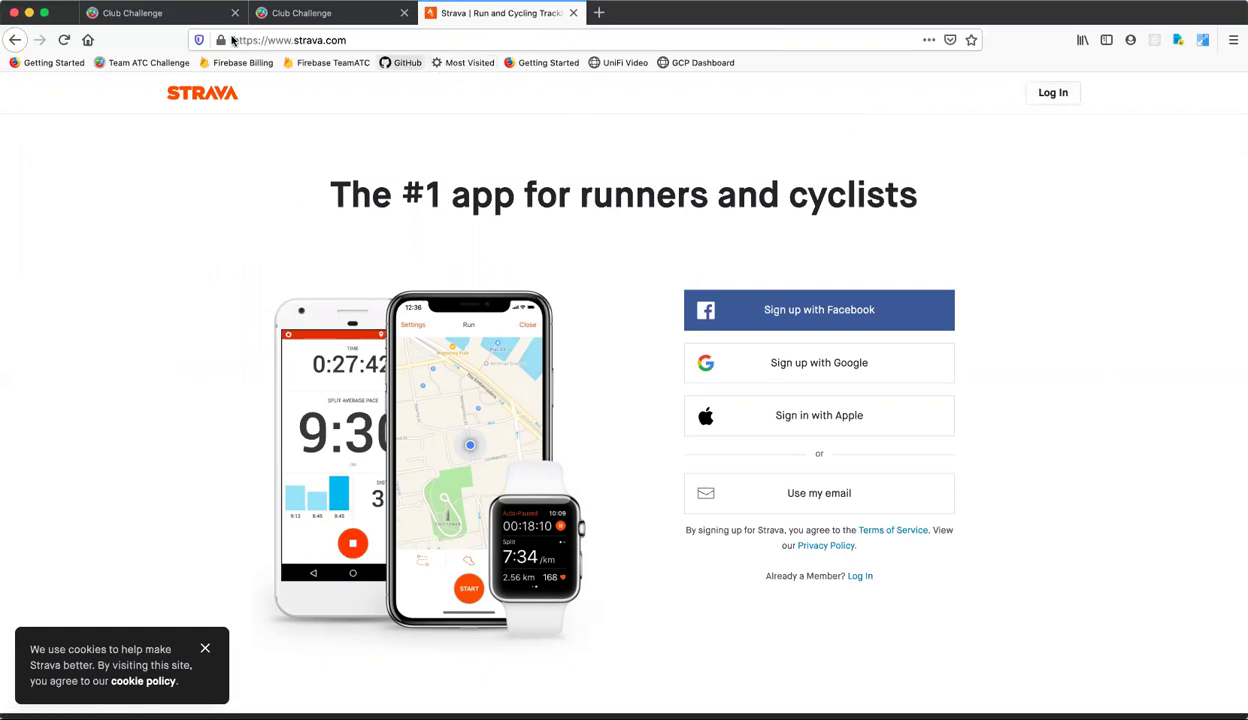
left_click(146, 16)
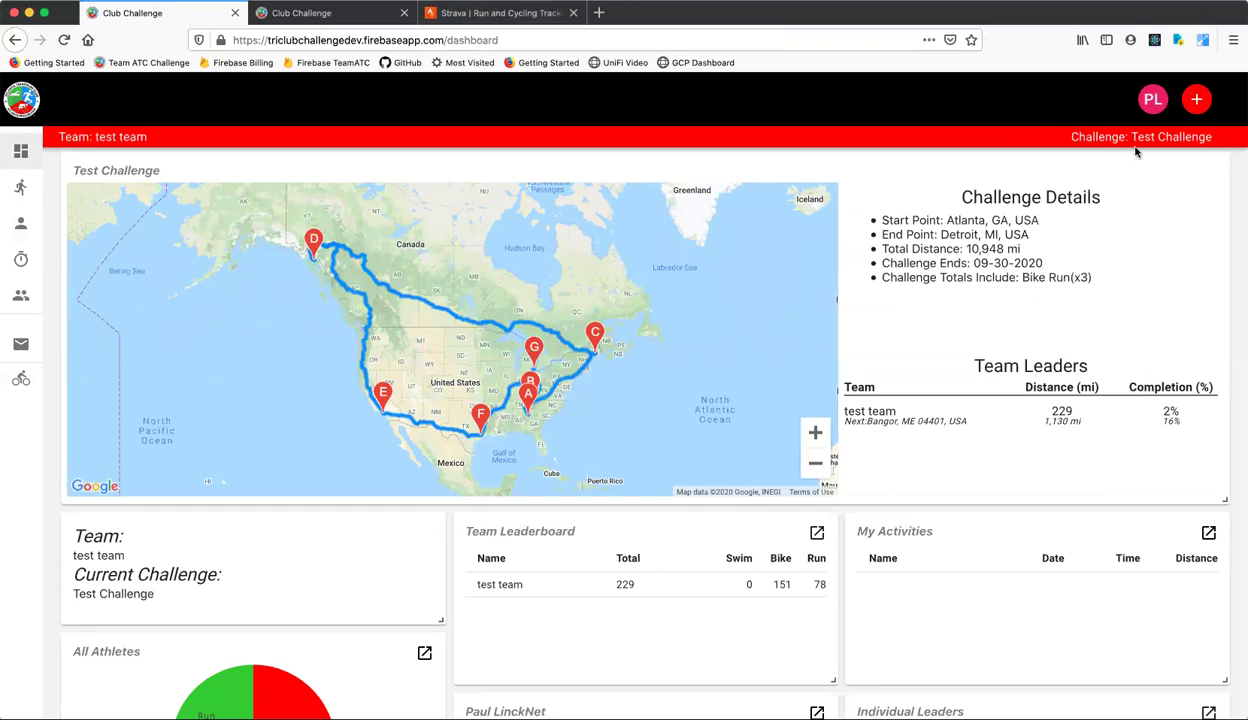
left_click(1155, 112)
left_click(1159, 106)
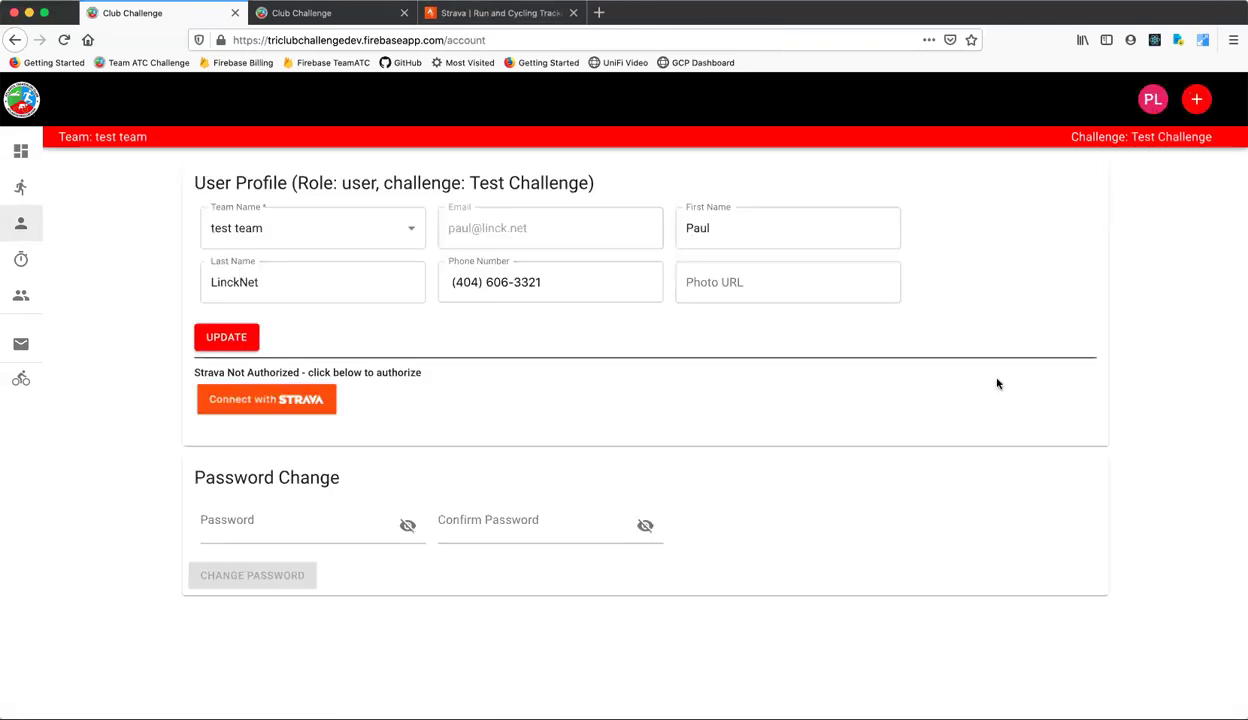
left_click_drag(190, 371, 424, 372)
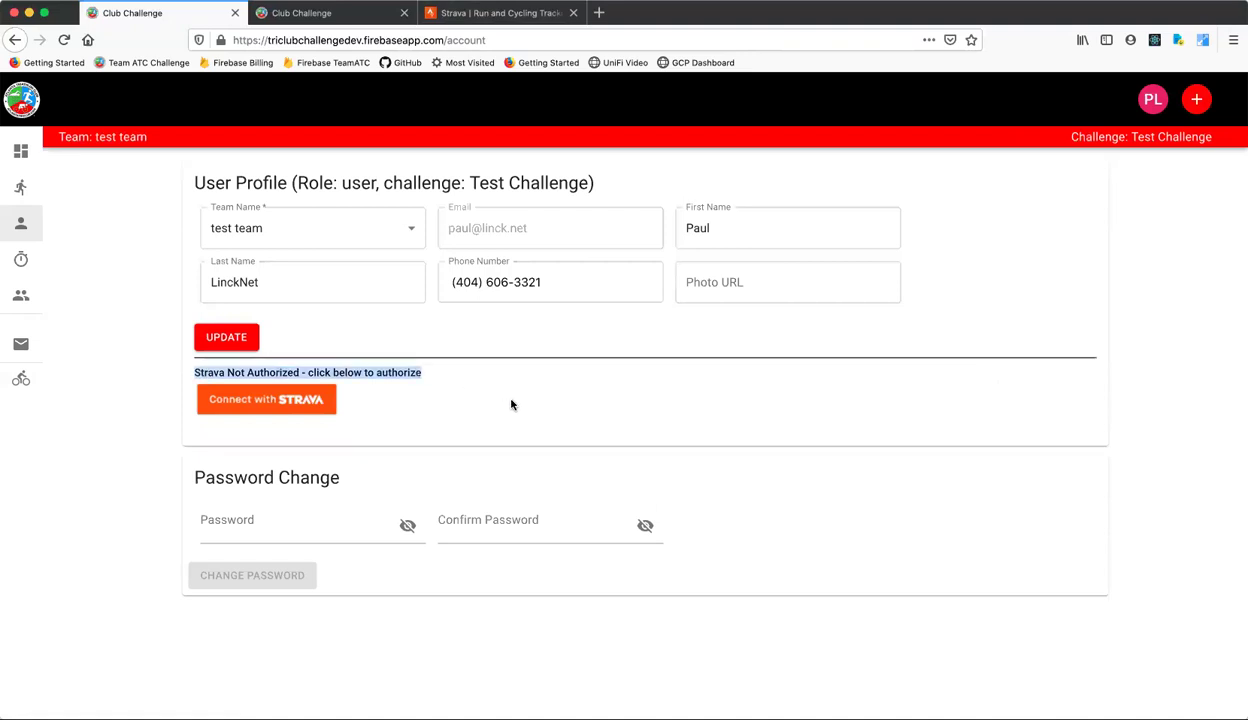
left_click(315, 414)
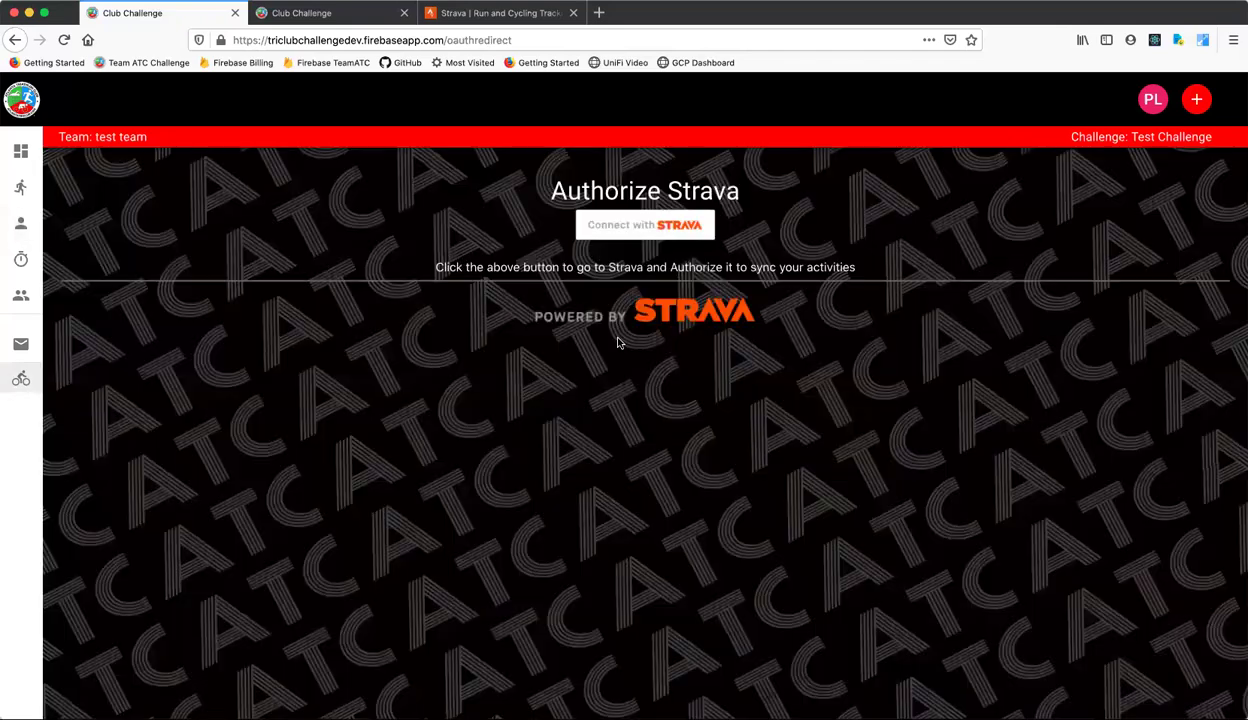
left_click(17, 402)
left_click(332, 14)
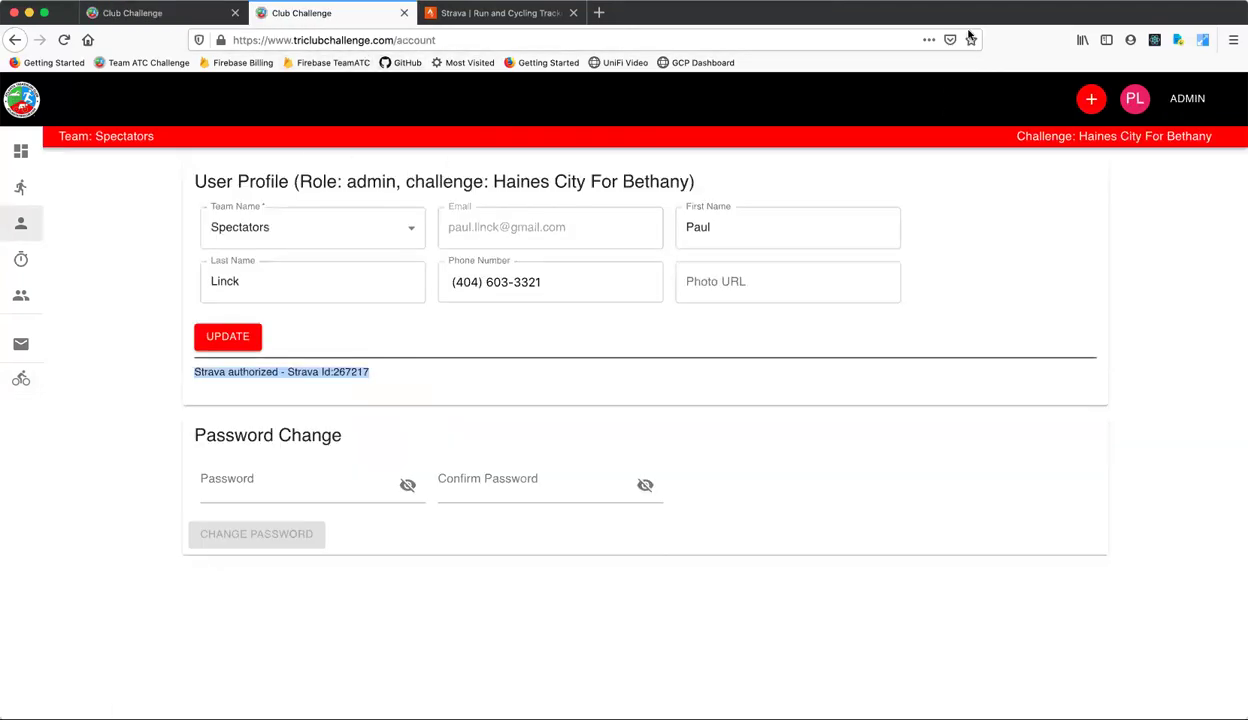
Switch to the Strava website and open the logged-in account's dashboard
left_click(497, 13)
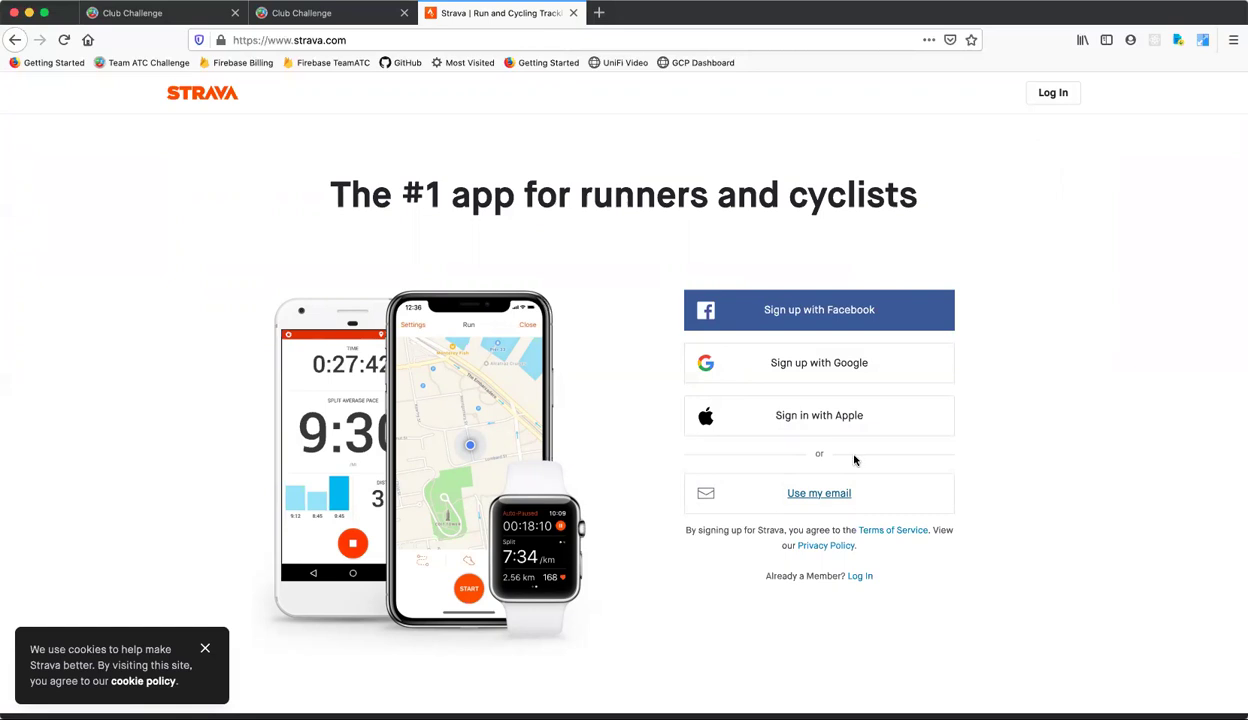
left_click(820, 497)
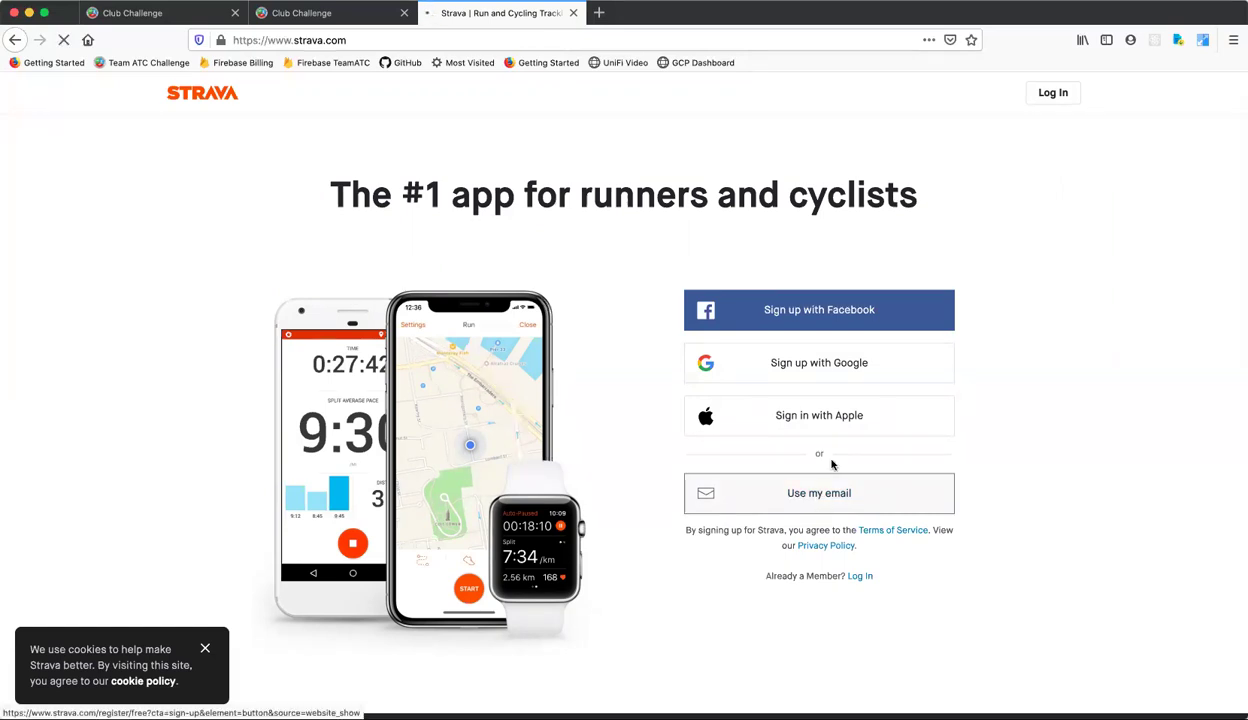
left_click(1046, 99)
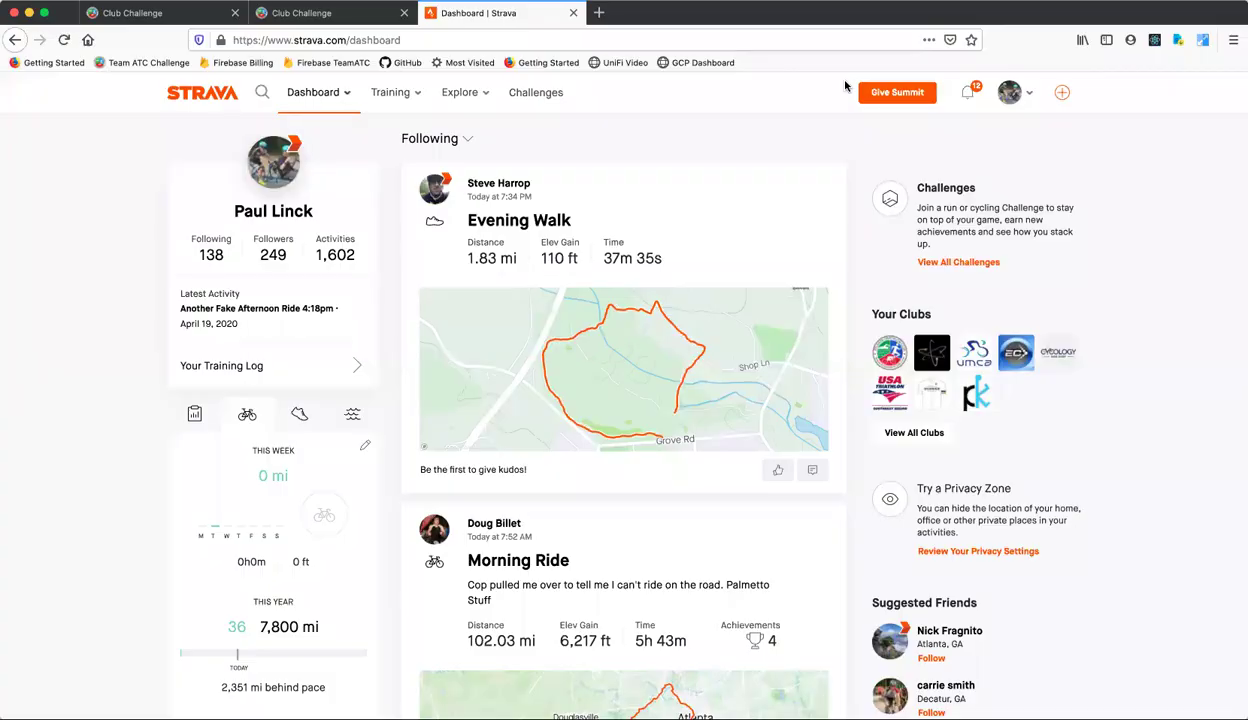
Open My Apps in the Strava account settings and examine the applications granted access, including TriClubChallenge and its revoke option
mouse_move(1005, 95)
left_click(977, 204)
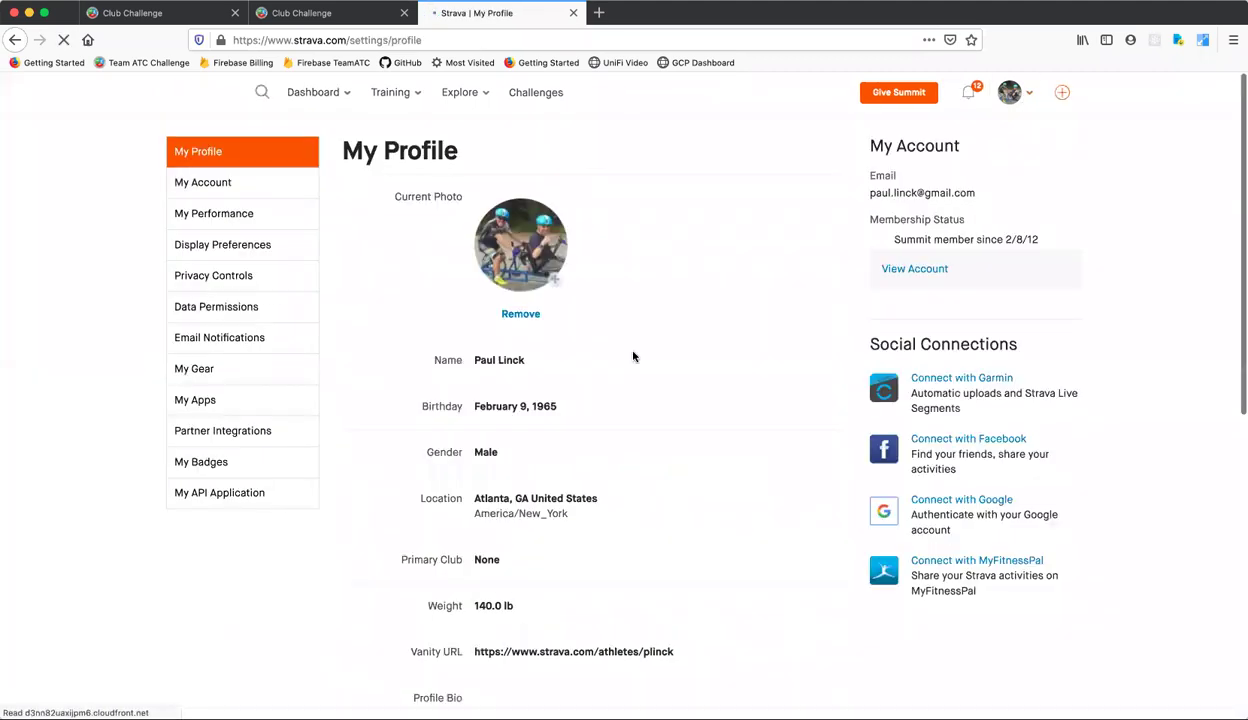
left_click(253, 407)
scroll(634, 491, "down", 10)
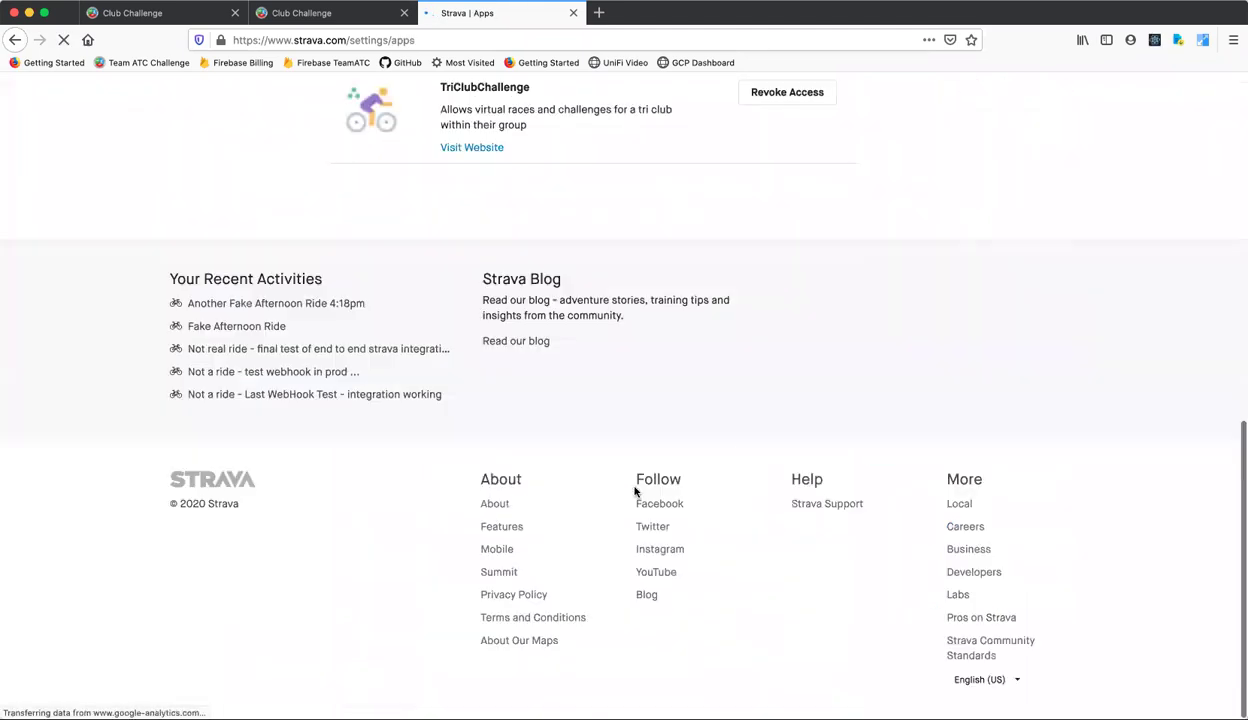
scroll(634, 491, "up", 5)
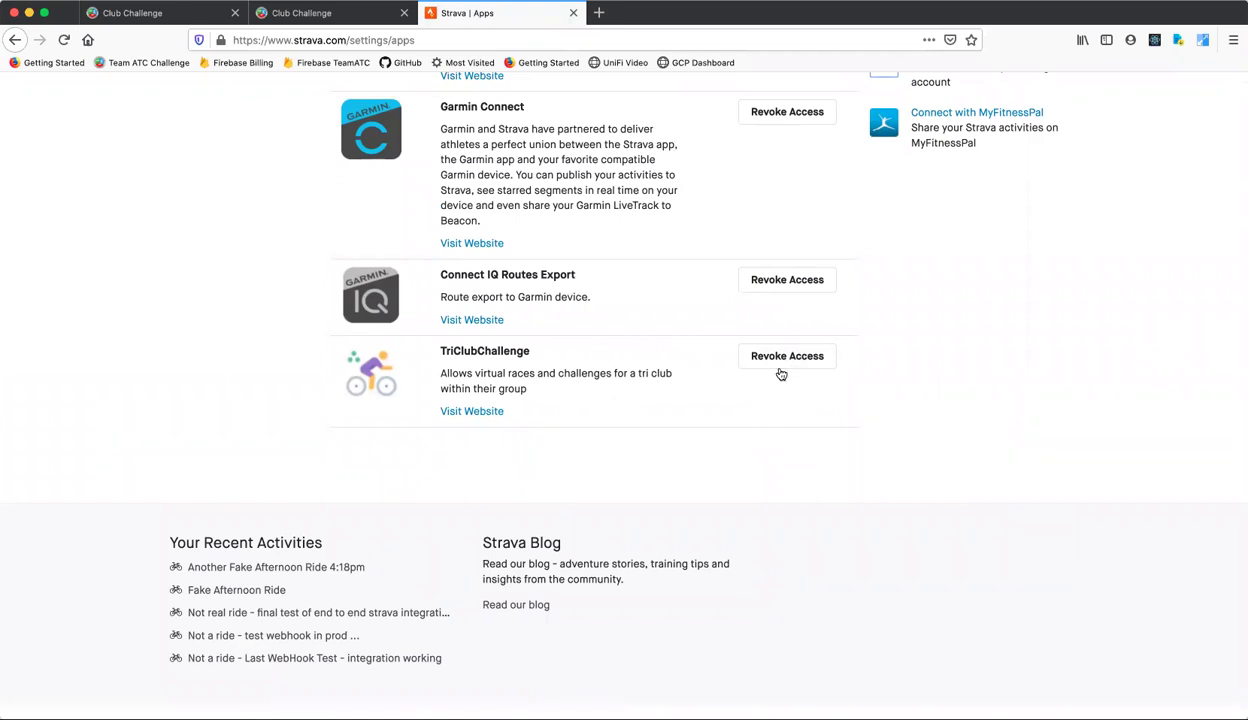
scroll(648, 337, "up", 5)
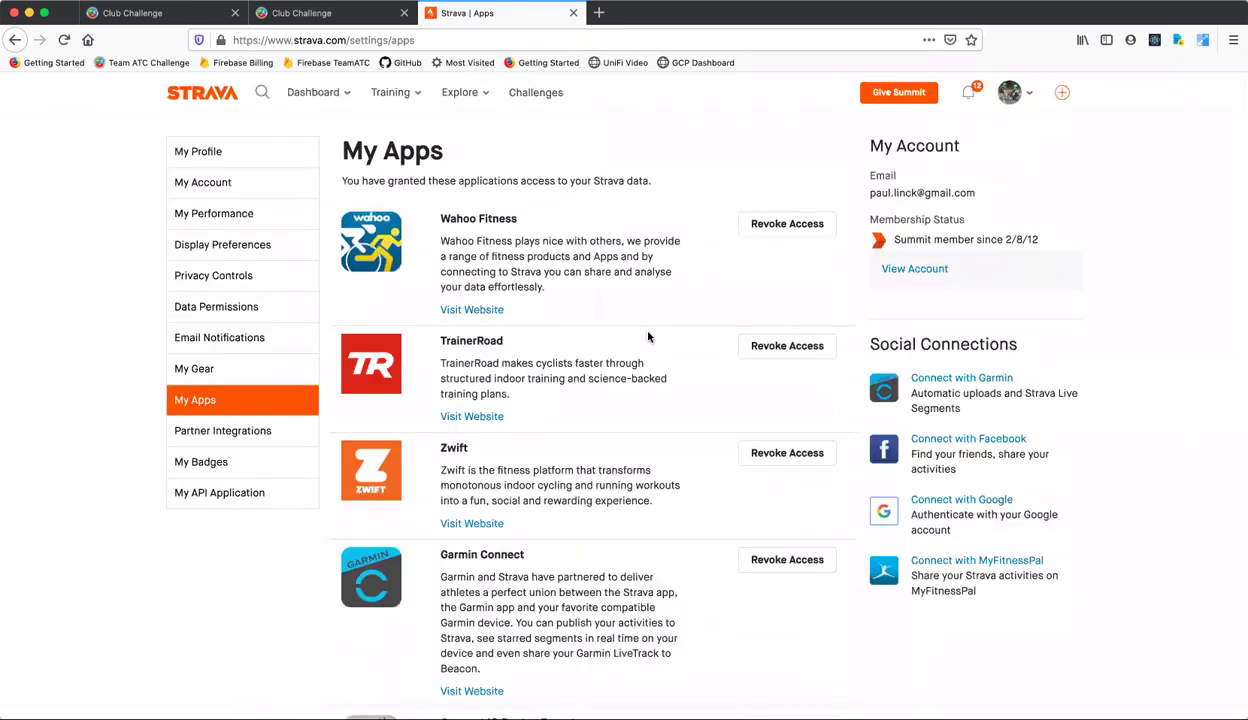
scroll(648, 337, "down", 15)
scroll(646, 334, "up", 15)
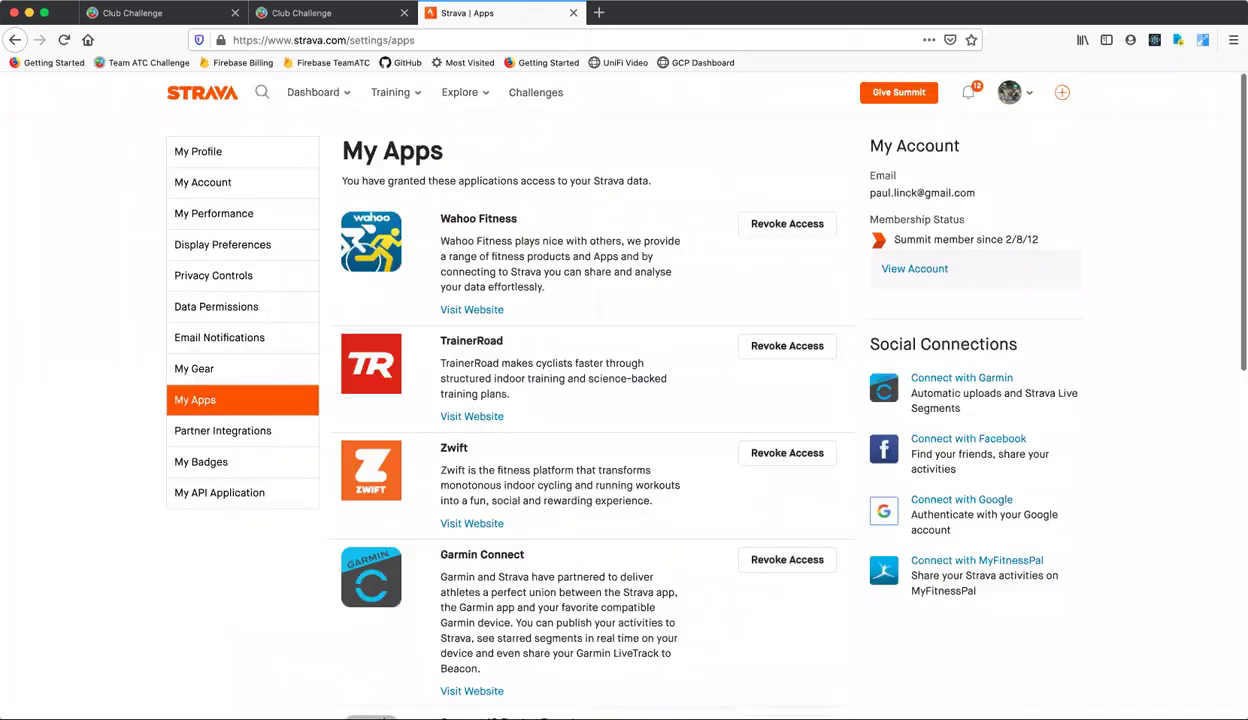